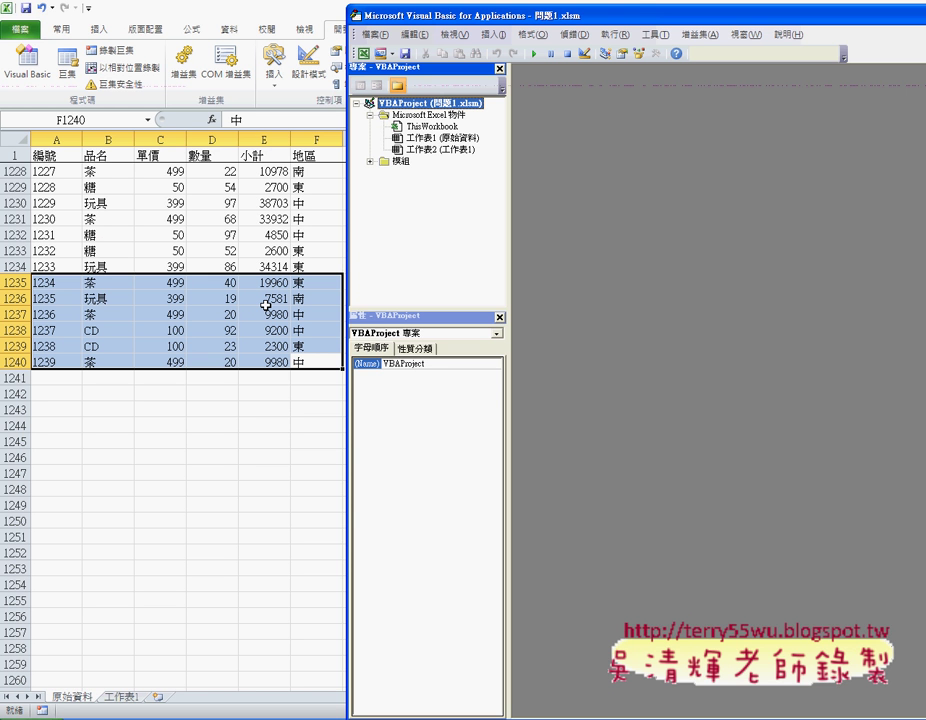
- Insert a new blank user form, UserForm1, into the 問題1.xlsm project
{"action": "right_click", "coordinate": [442, 112]}
{"action": "mouse_move", "coordinate": [491, 166]}
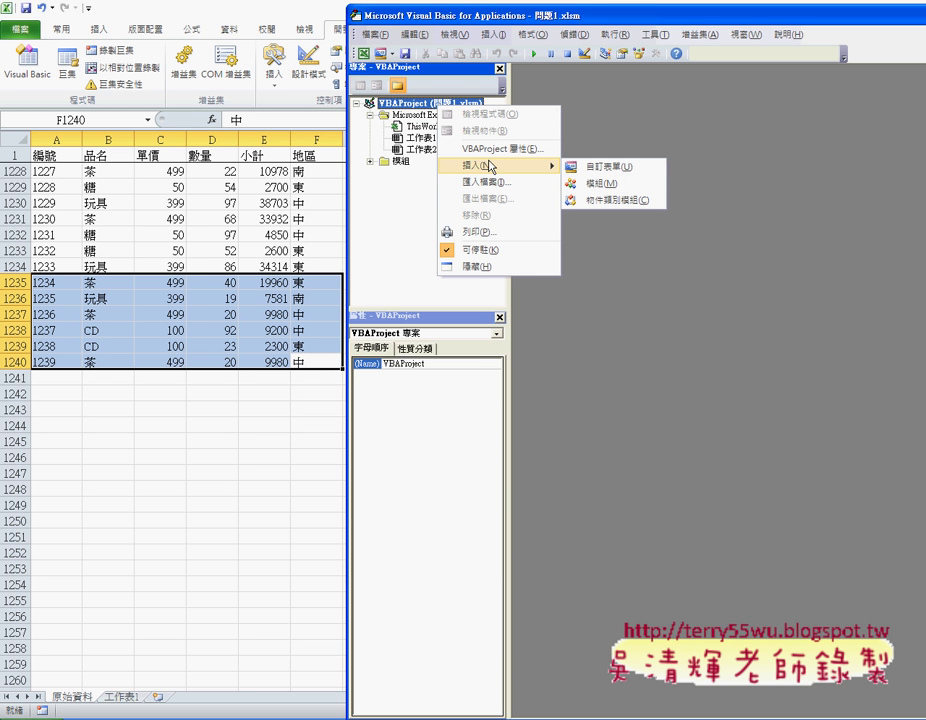
{"action": "left_click", "coordinate": [598, 175]}
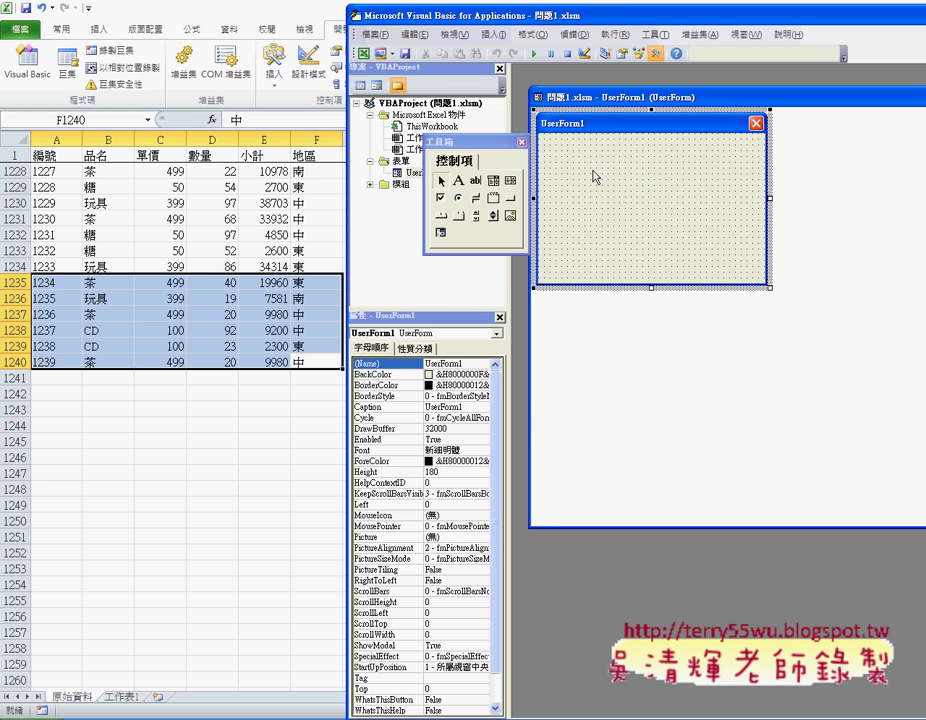
{"action": "left_click_drag", "start_coordinate": [550, 20], "coordinate": [484, 14]}
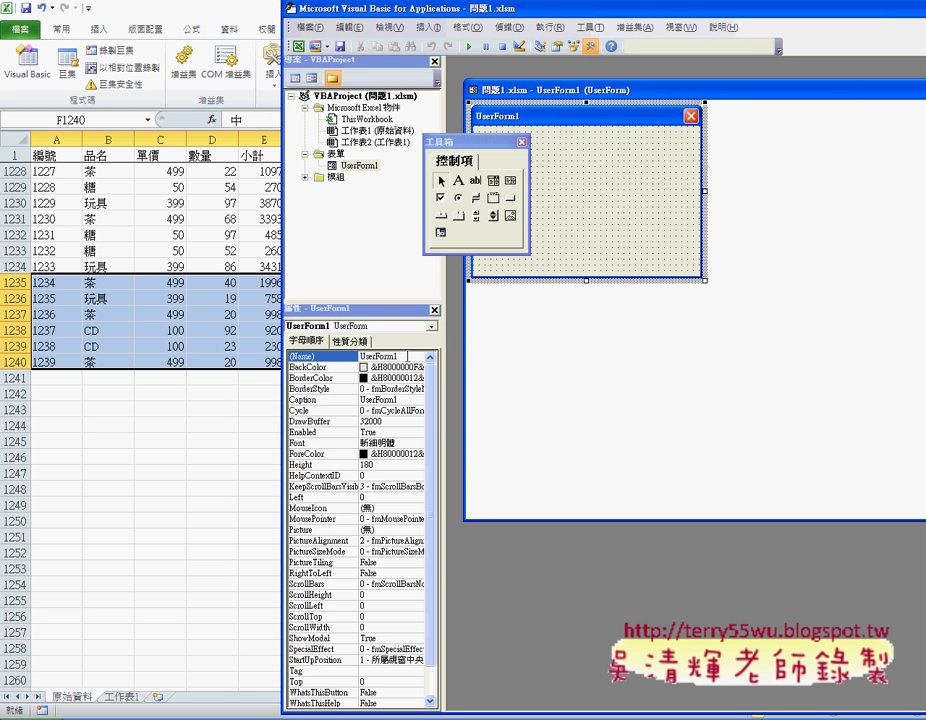
- Set the user form's (Name) property to home
{"action": "left_click", "coordinate": [300, 310]}
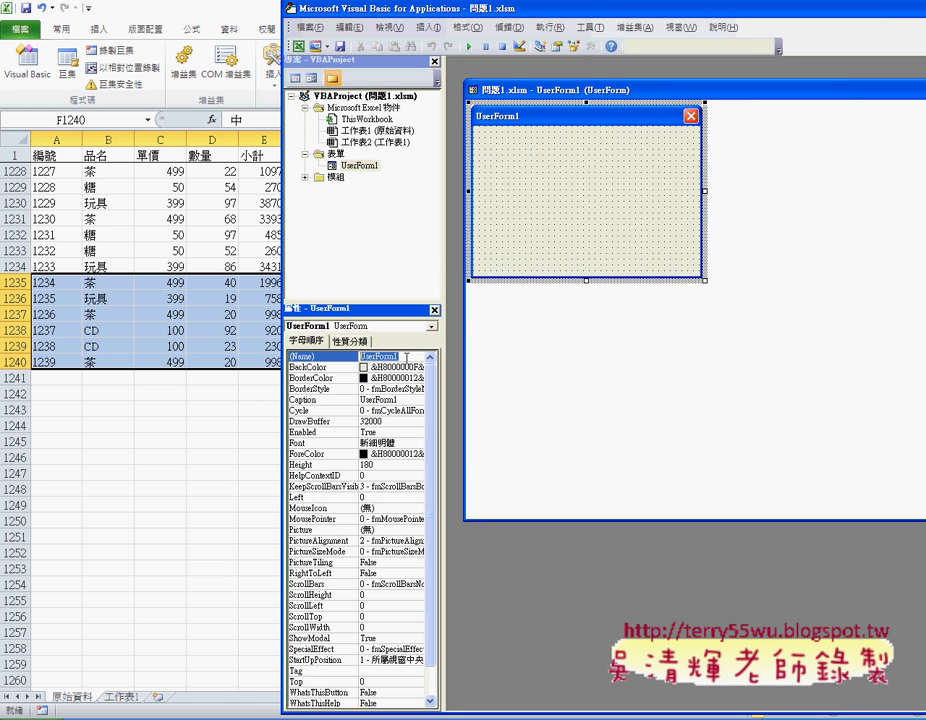
{"action": "type", "text": "N"}
{"action": "key", "text": "Return"}
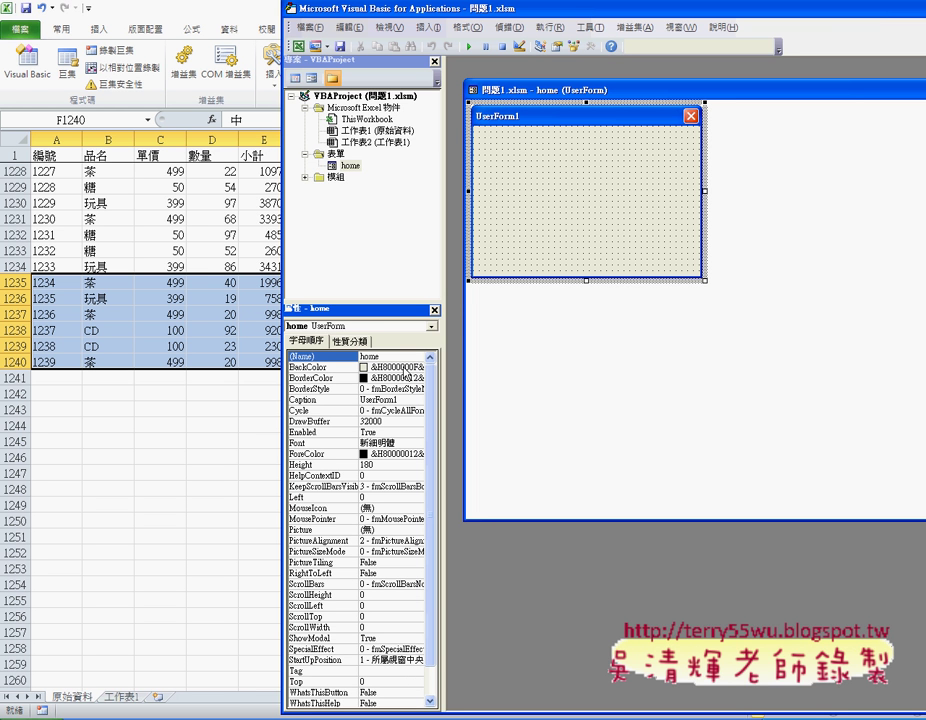
- Replace the form's UserForm1 caption with XXX銷貨系統
{"action": "left_click", "coordinate": [318, 401]}
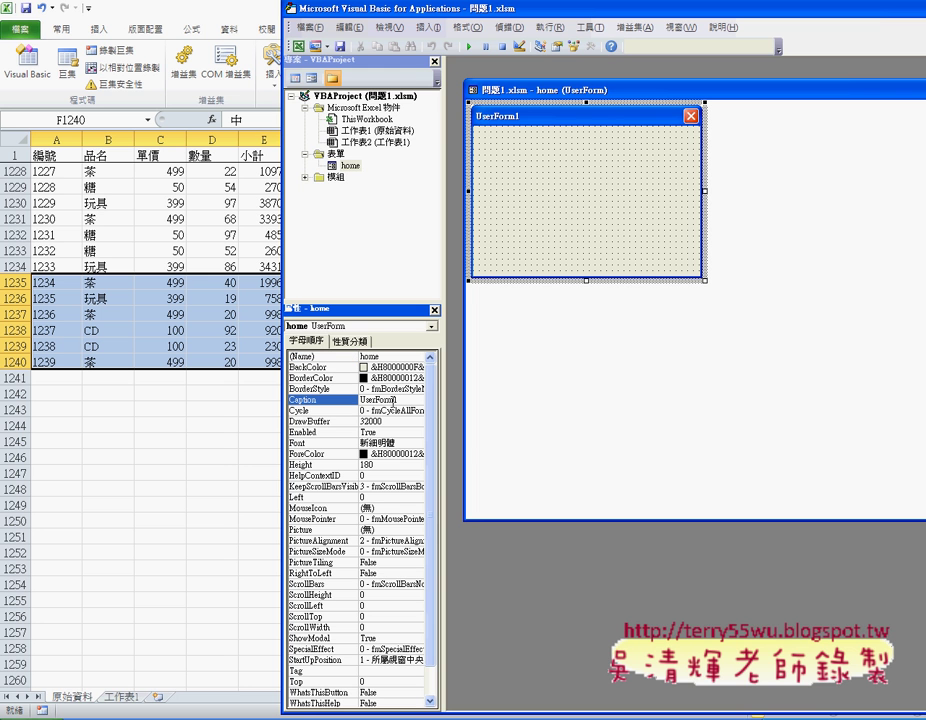
{"action": "key", "text": "BackSpace"}
{"action": "type", "text": "一"}
{"action": "type", "text": "蕭ㄏㄨㄛ"}
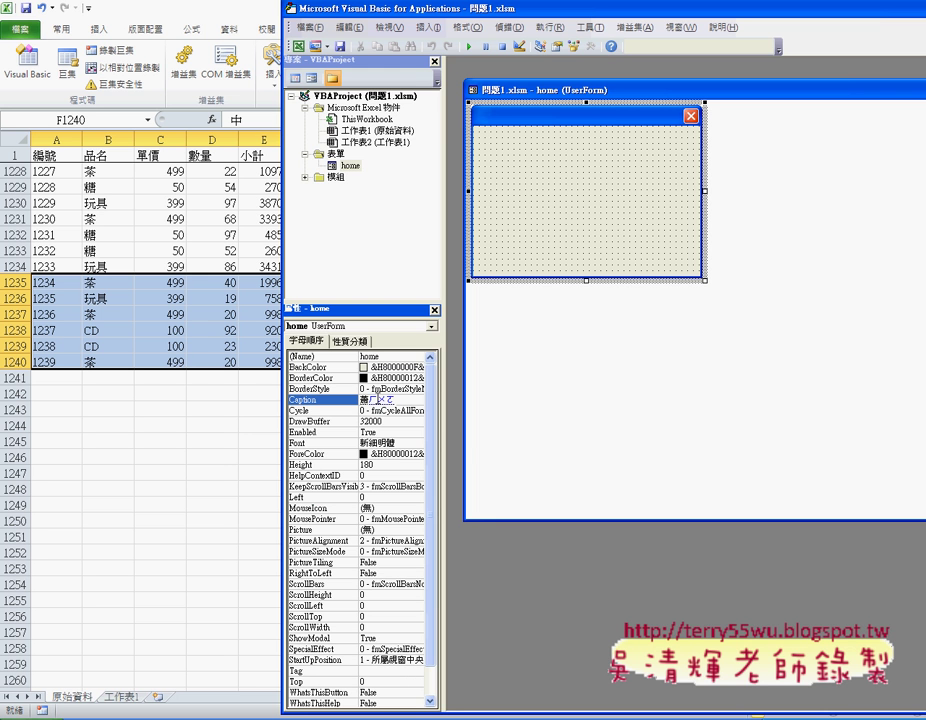
{"action": "type", "text": "貨"}
{"action": "type", "text": "單"}
{"action": "type", "text": "統"}
{"action": "key", "text": "Return"}
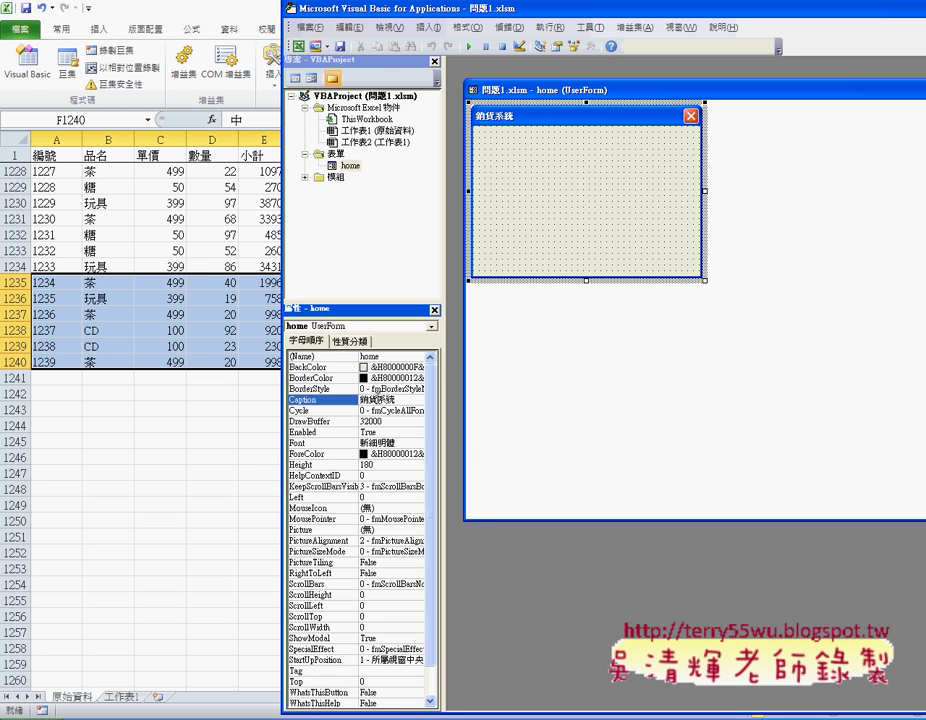
{"action": "type", "text": "XXX"}
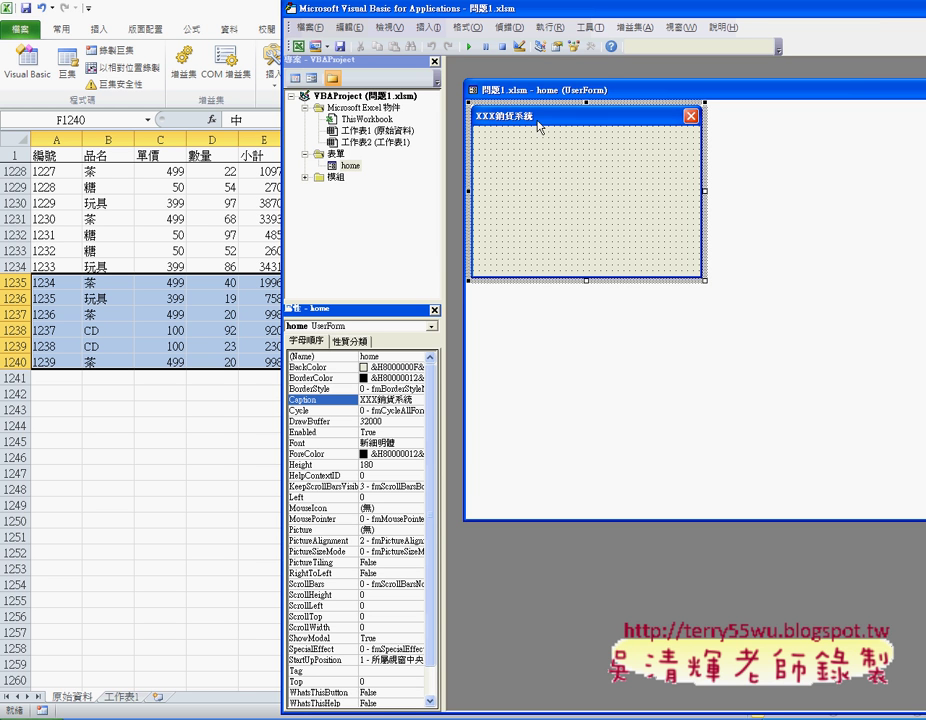
{"action": "left_click_drag", "start_coordinate": [517, 93], "coordinate": [504, 85]}
- Maximize the form designer and resize the home form to a height of 264
{"action": "double_click", "coordinate": [504, 87]}
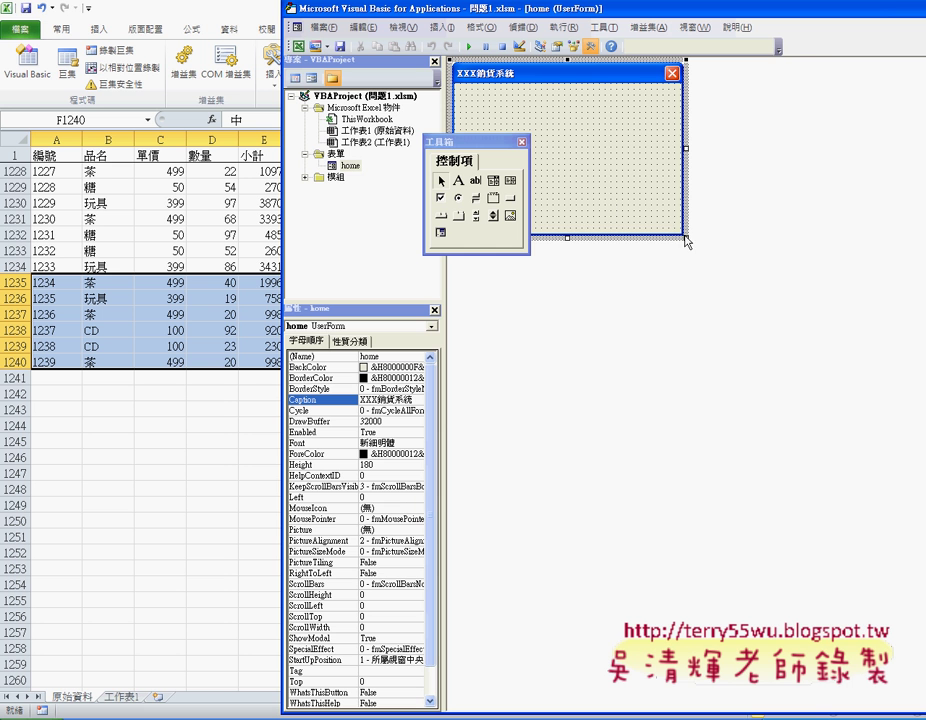
{"action": "mouse_move", "coordinate": [686, 238]}
{"action": "left_mouse_down"}
{"action": "mouse_move", "coordinate": [791, 340]}
{"action": "mouse_move", "coordinate": [757, 318]}
{"action": "left_mouse_up"}
{"action": "mouse_move", "coordinate": [487, 151]}
{"action": "left_mouse_down"}
{"action": "mouse_move", "coordinate": [535, 150]}
{"action": "mouse_move", "coordinate": [831, 89]}
{"action": "left_mouse_up"}
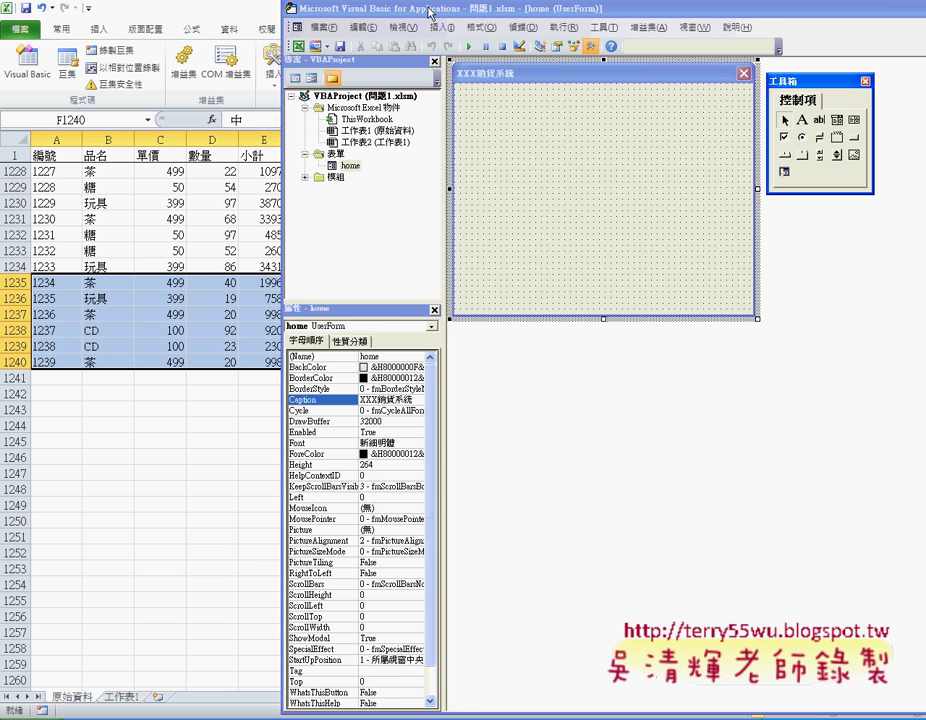
{"action": "left_click_drag", "start_coordinate": [430, 12], "coordinate": [475, 12]}
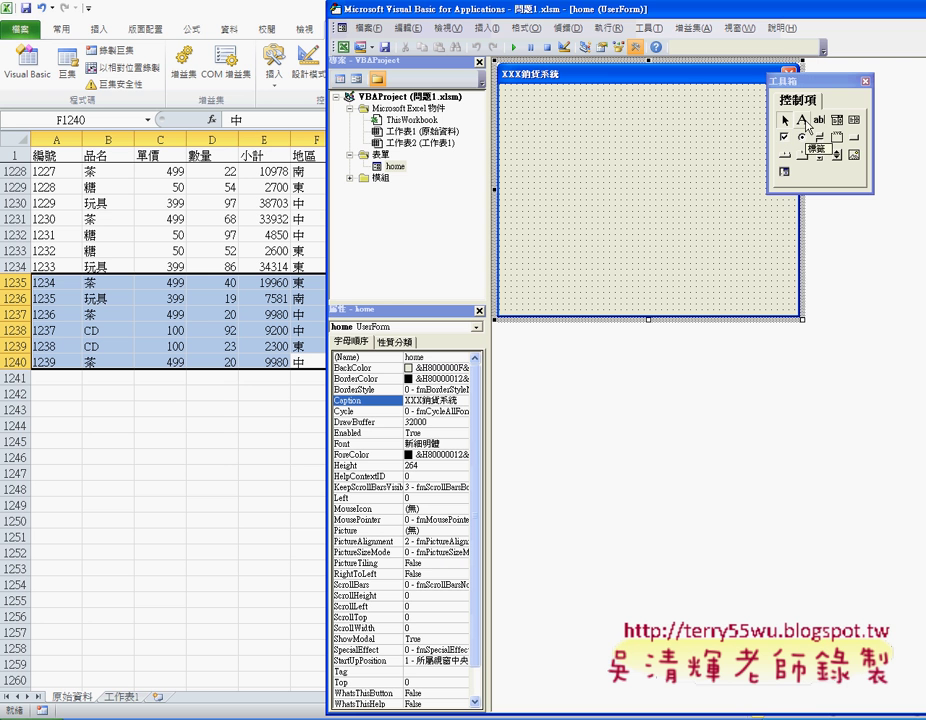
- Draw a 72 by 18 label, Label1, near the home form's top-left corner
{"action": "left_click", "coordinate": [803, 120]}
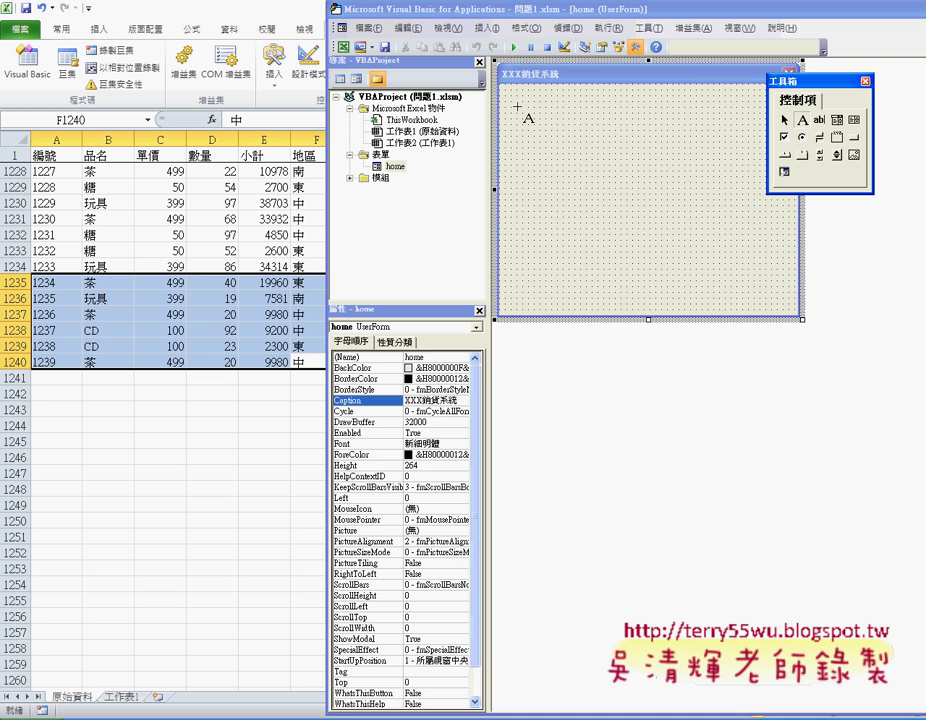
{"action": "mouse_move", "coordinate": [522, 108]}
{"action": "left_mouse_down"}
{"action": "mouse_move", "coordinate": [594, 132]}
{"action": "mouse_move", "coordinate": [558, 127]}
{"action": "left_mouse_up"}
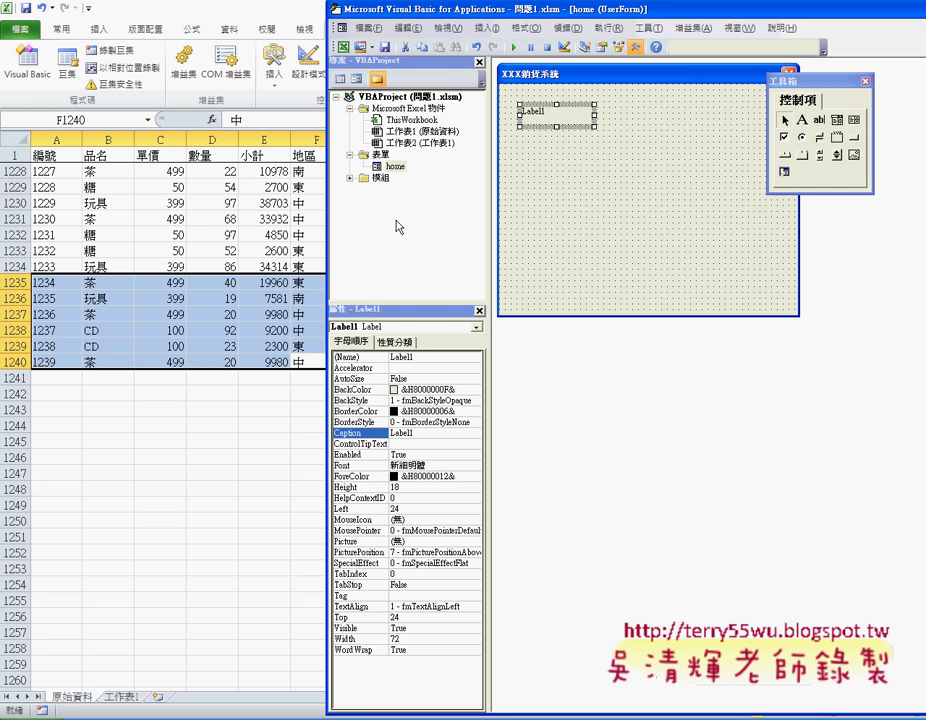
{"action": "left_click", "coordinate": [470, 432]}
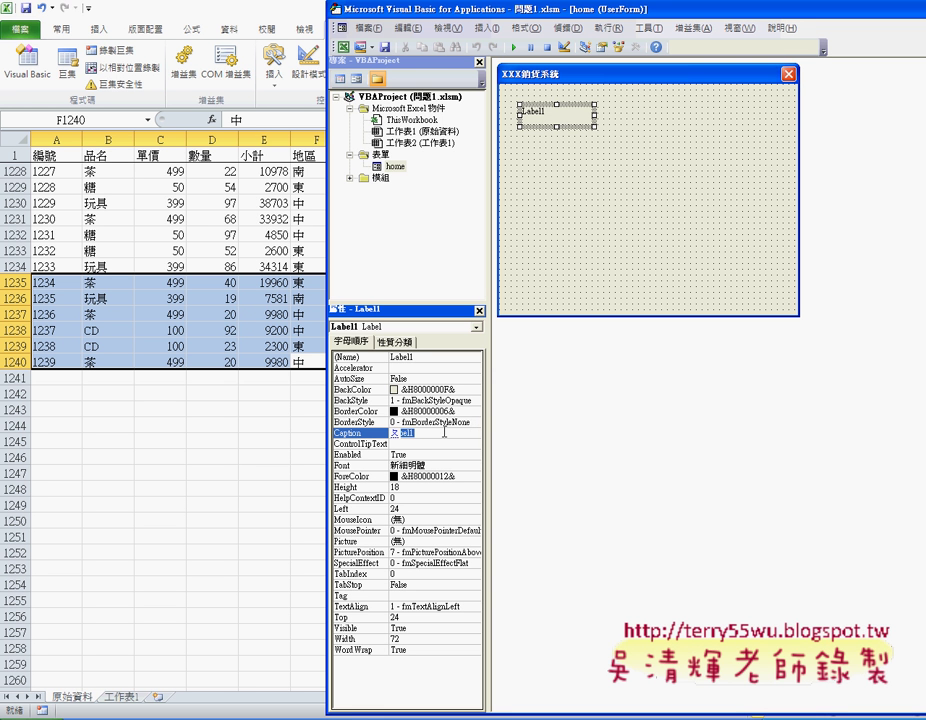
- Enter 品名 as the label's caption using the bopomofo IME
{"action": "type", "text": "文一"}
{"action": "type", "text": "3ㄇㄧ"}
{"action": "type", "text": "6"}
{"action": "key", "text": "Return"}
{"action": "key", "text": "6"}
{"action": "key", "text": "Return"}
- Set the 品名 label's font size to 12 and bring up its ForeColor choices
{"action": "left_click", "coordinate": [369, 466]}
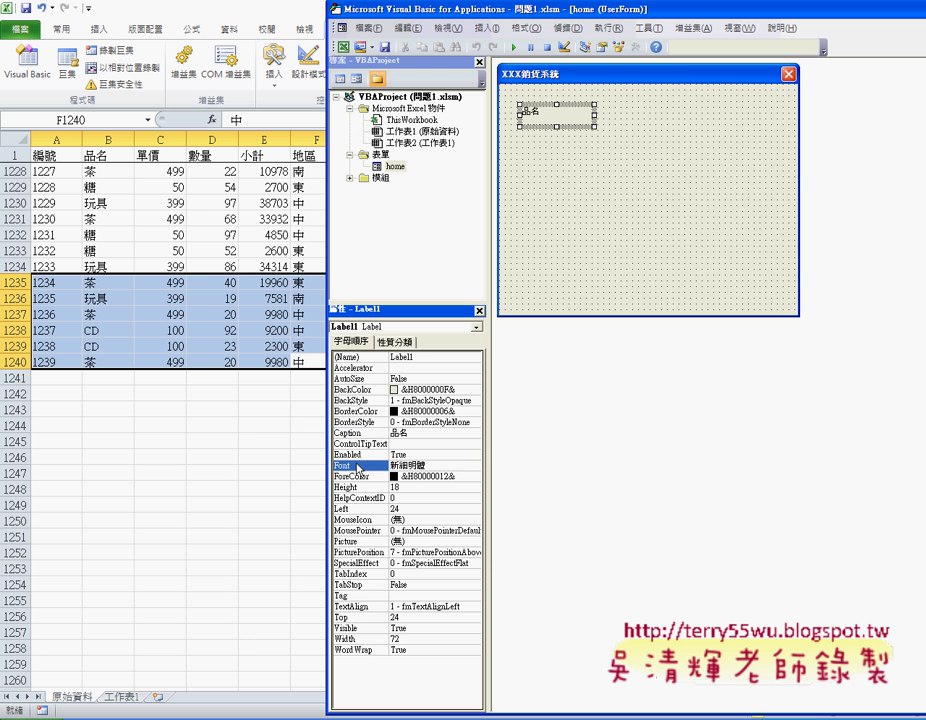
{"action": "left_click", "coordinate": [474, 466]}
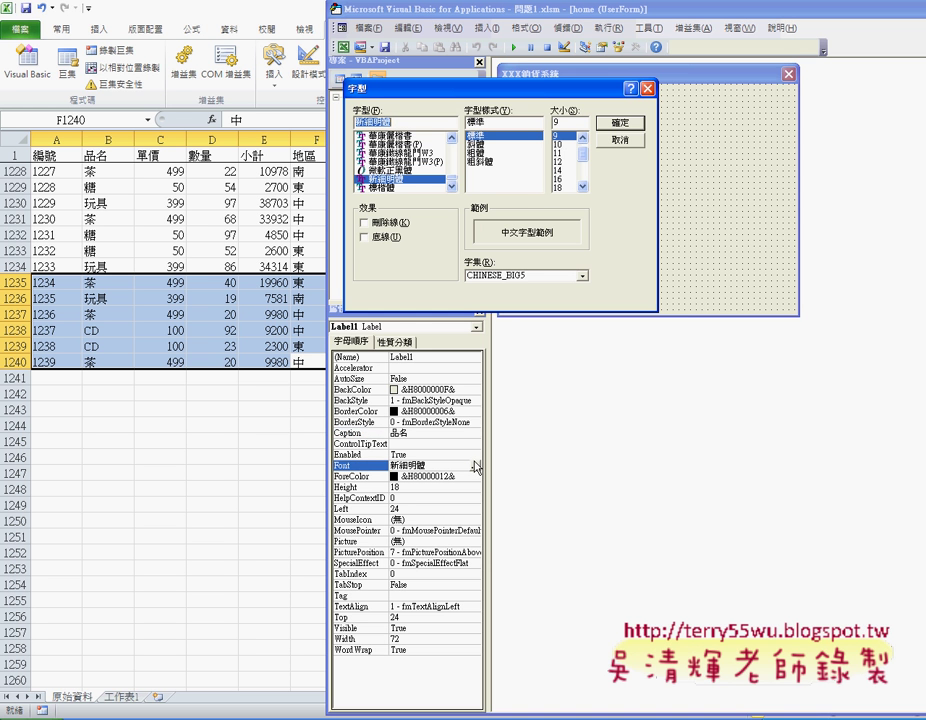
{"action": "left_click", "coordinate": [557, 161]}
{"action": "left_click", "coordinate": [621, 124]}
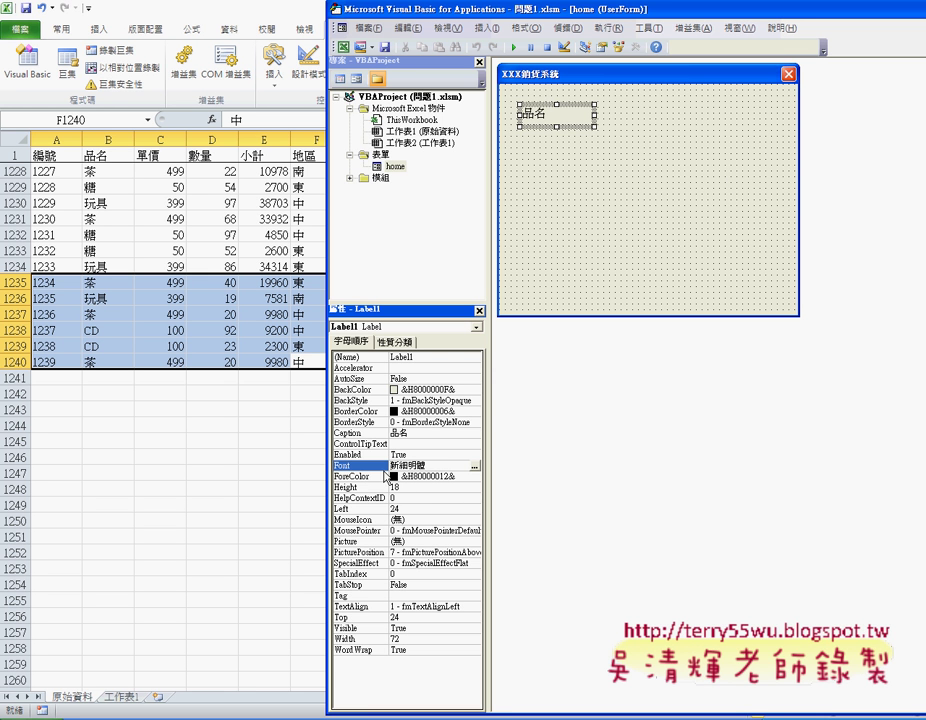
{"action": "left_click", "coordinate": [366, 477]}
{"action": "left_click", "coordinate": [475, 478]}
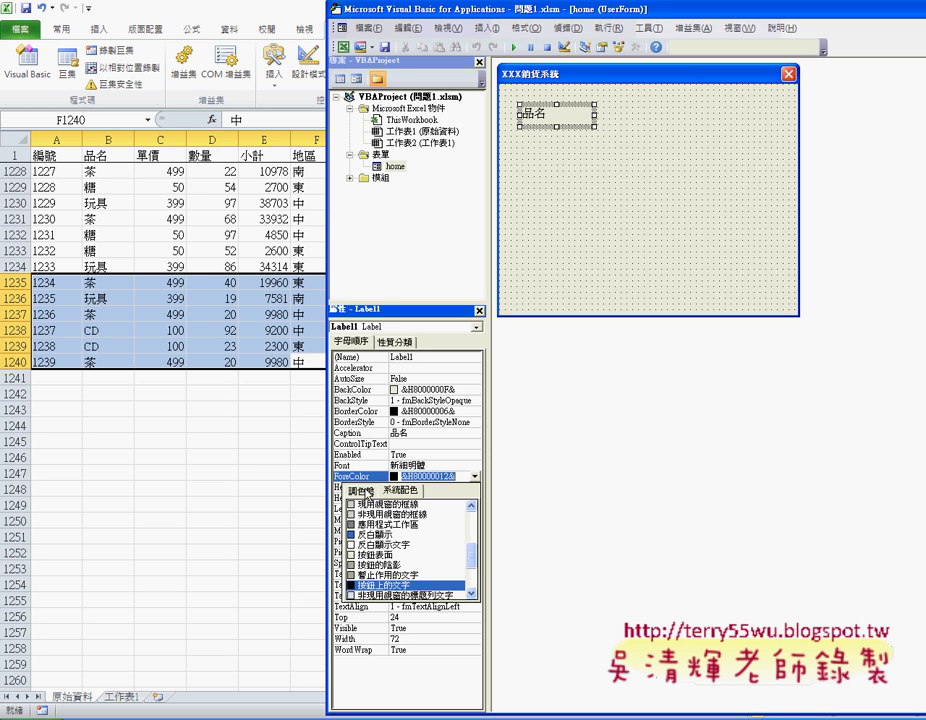
- Give the 品名 label red text from the palette and a bold font style
{"action": "left_click", "coordinate": [360, 491]}
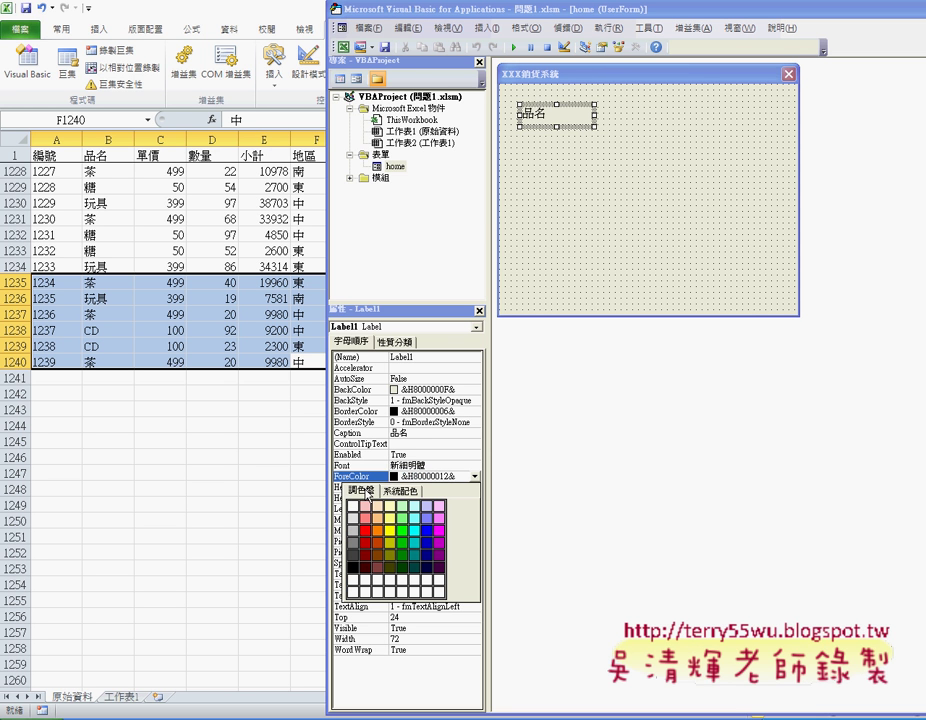
{"action": "left_click", "coordinate": [365, 537]}
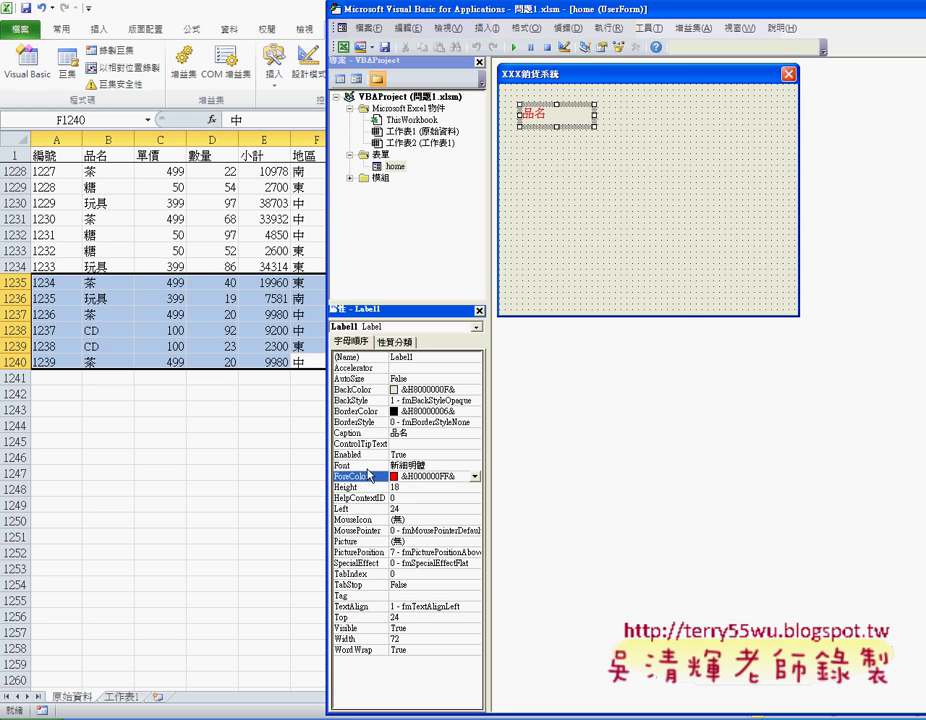
{"action": "left_click", "coordinate": [476, 465]}
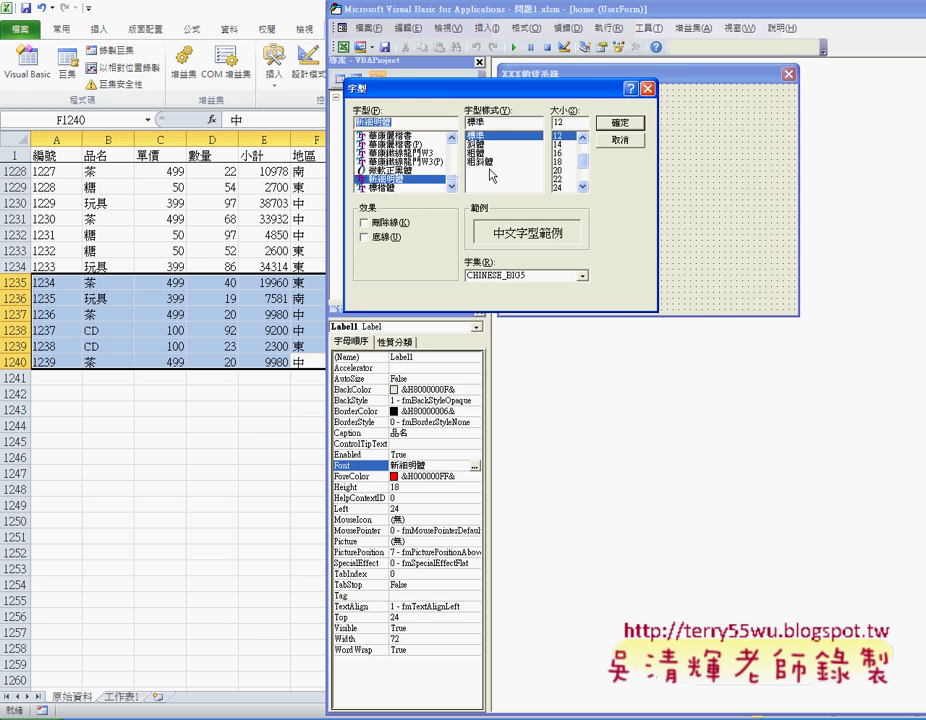
{"action": "left_click", "coordinate": [499, 153]}
{"action": "left_click", "coordinate": [624, 123]}
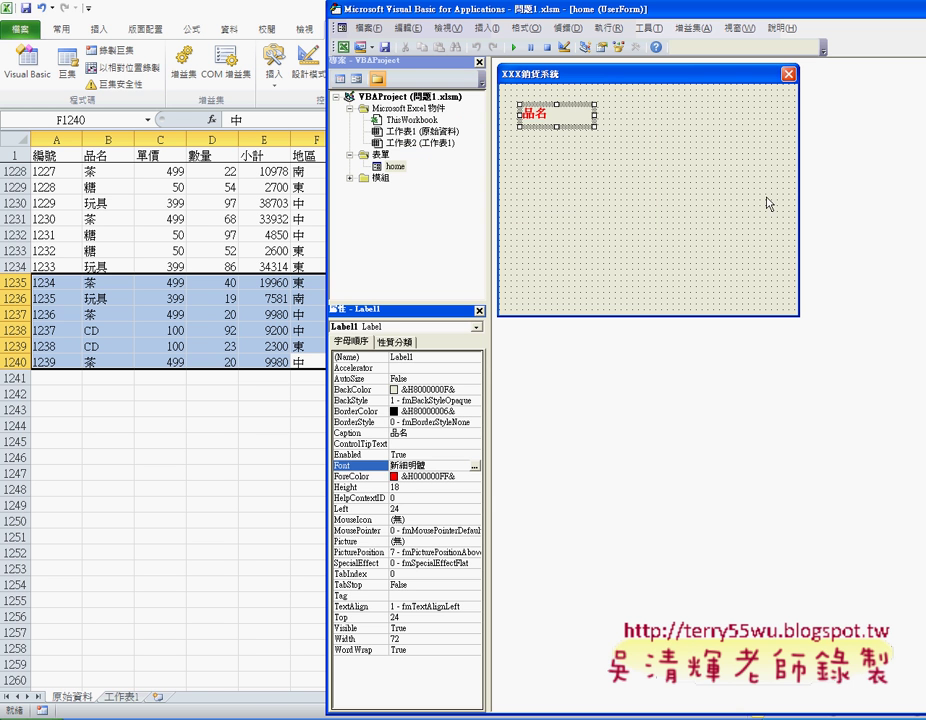
- Append a full-width colon so the label's caption reads 品名：
{"action": "left_click", "coordinate": [425, 433]}
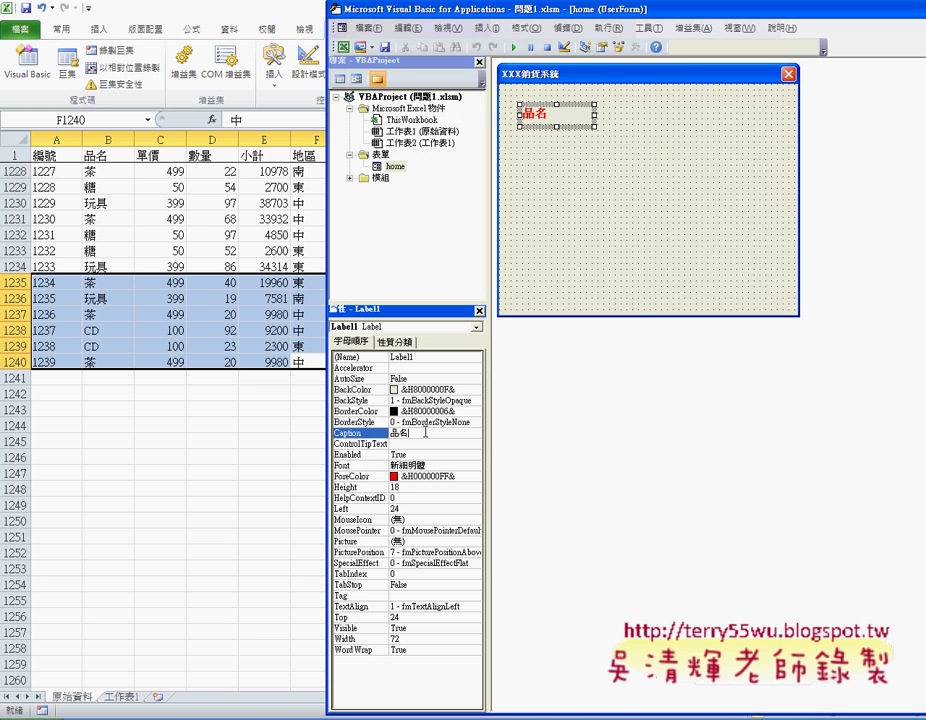
{"action": "key", "text": "grave"}
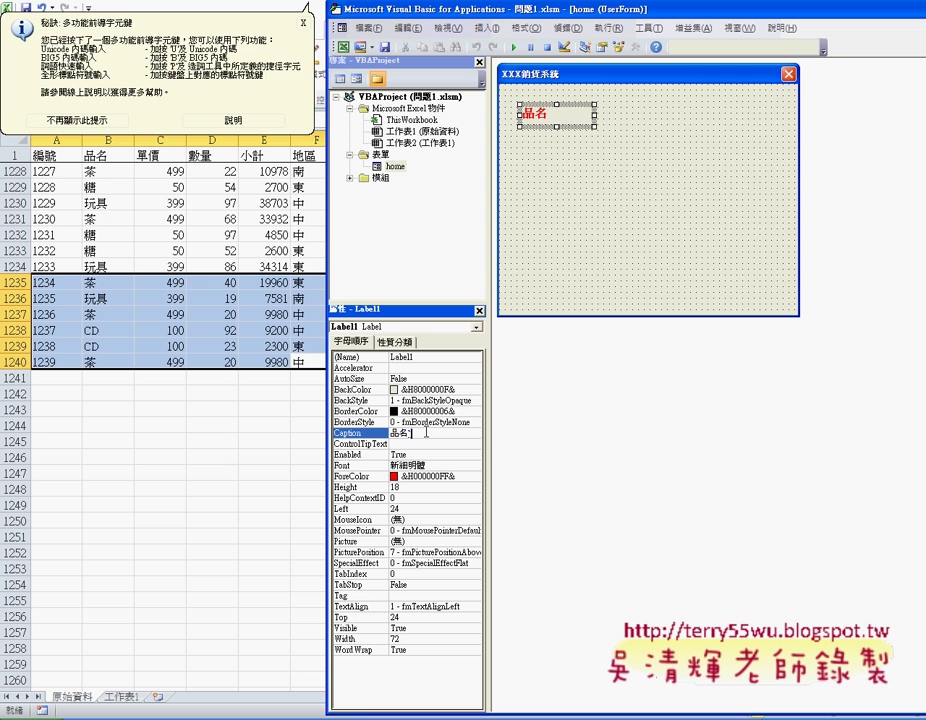
{"action": "type", "text": ":"}
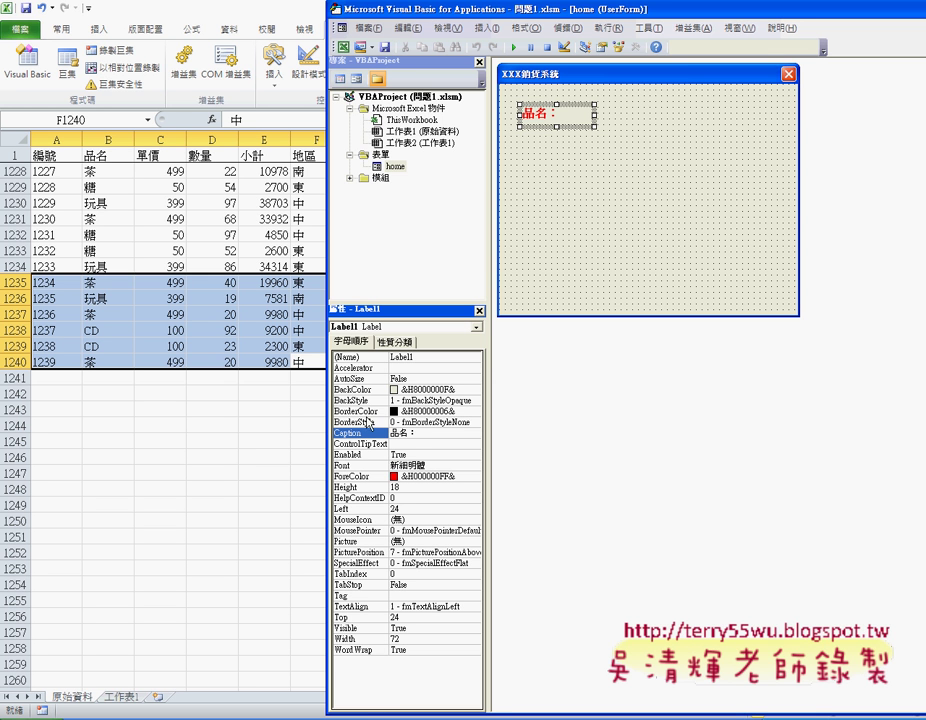
- Try a light pink BorderColor on the label, then restore its original system border colour
{"action": "left_click", "coordinate": [365, 411]}
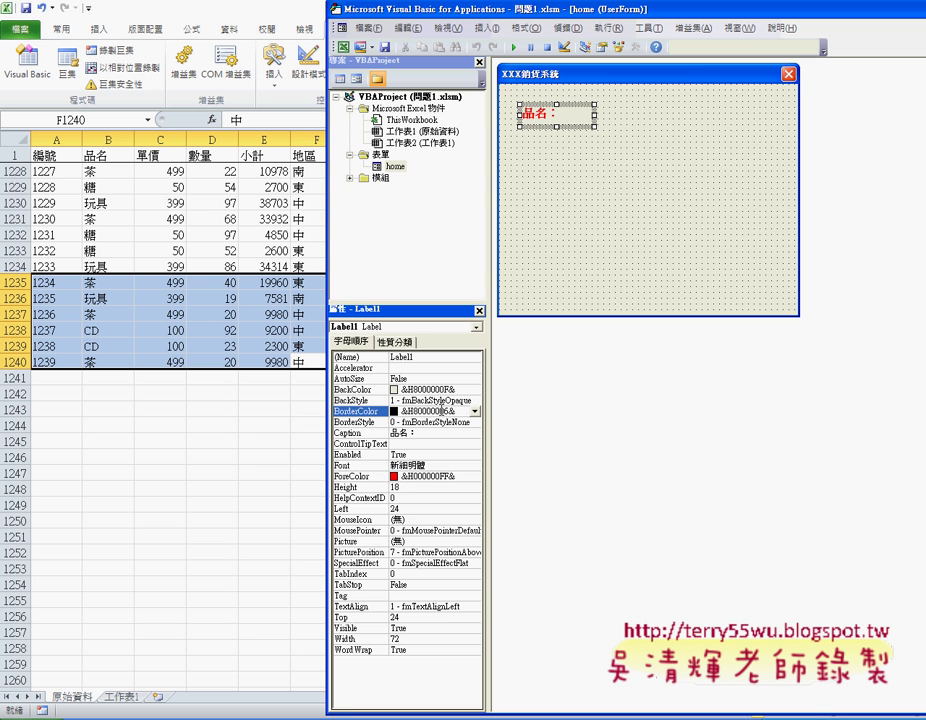
{"action": "left_click", "coordinate": [477, 411]}
{"action": "left_click", "coordinate": [361, 426]}
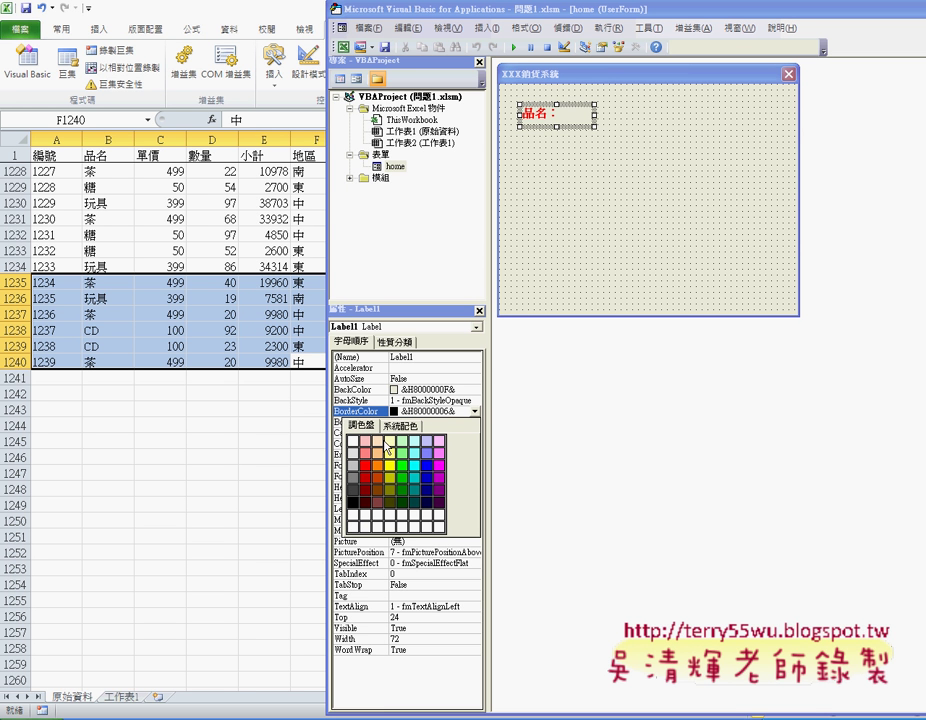
{"action": "left_click", "coordinate": [365, 441]}
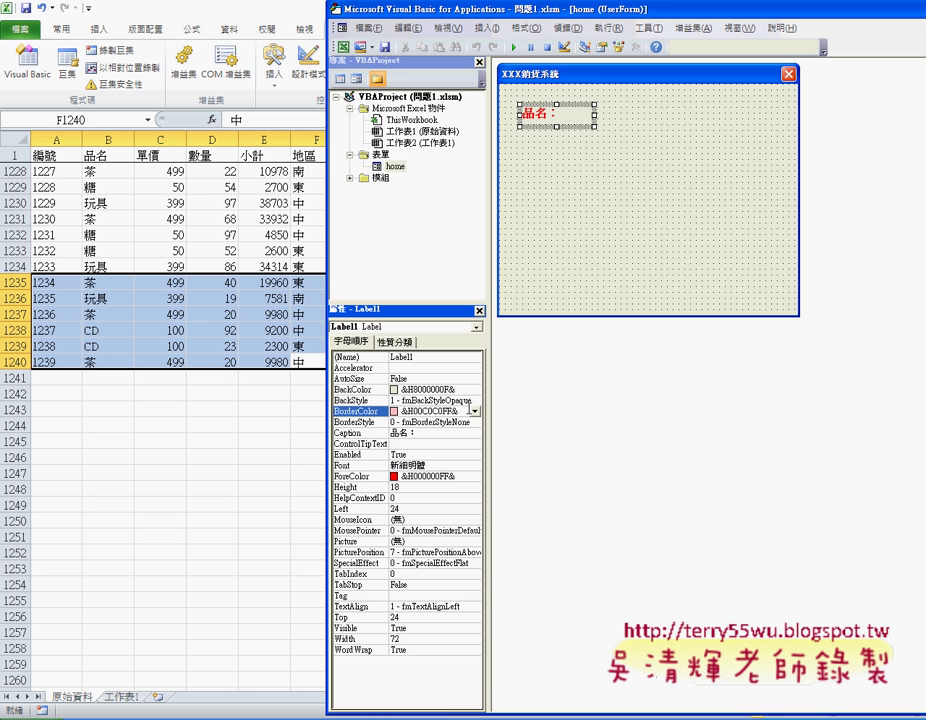
{"action": "left_click", "coordinate": [475, 411]}
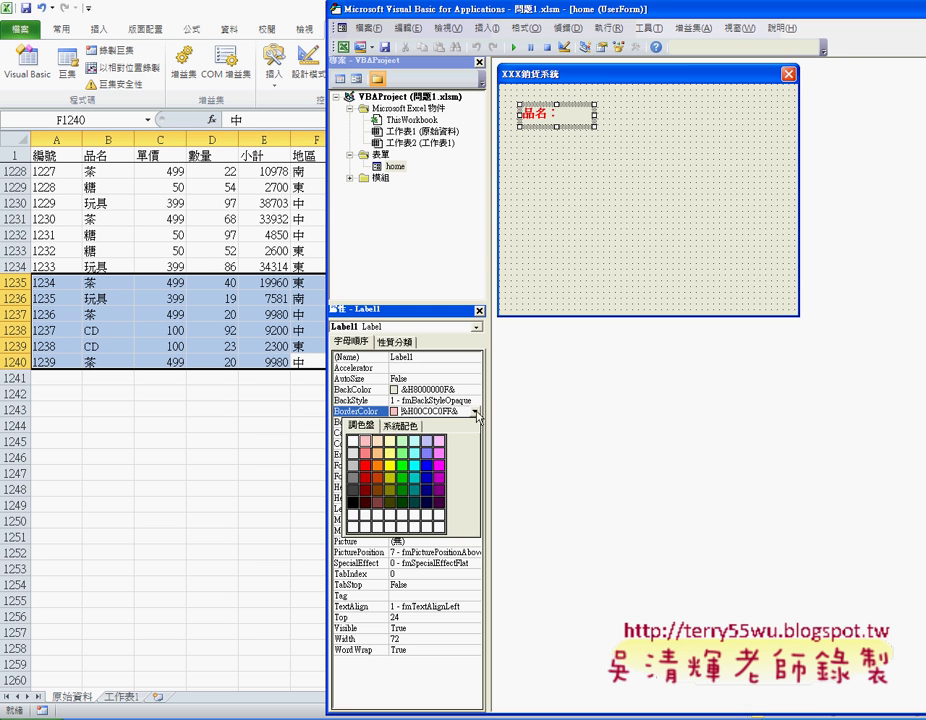
{"action": "left_click", "coordinate": [395, 427]}
{"action": "left_click", "coordinate": [396, 439]}
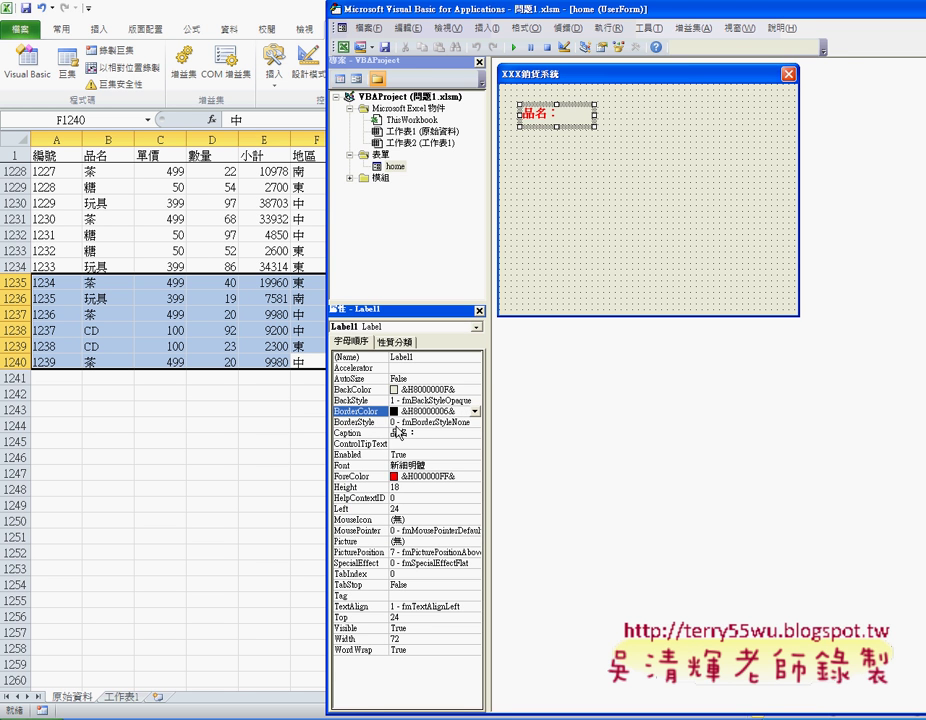
{"action": "left_click", "coordinate": [336, 423]}
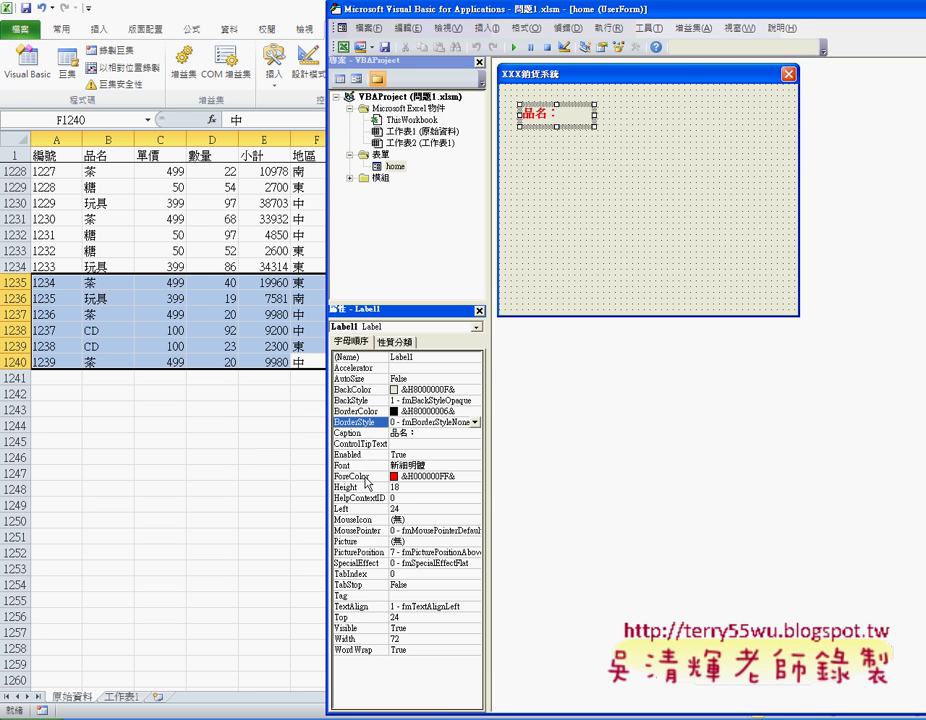
- Set the label's BackColor to light pink (&H00C0C0FF&) from the palette
{"action": "left_click", "coordinate": [363, 390]}
{"action": "double_click", "coordinate": [363, 390]}
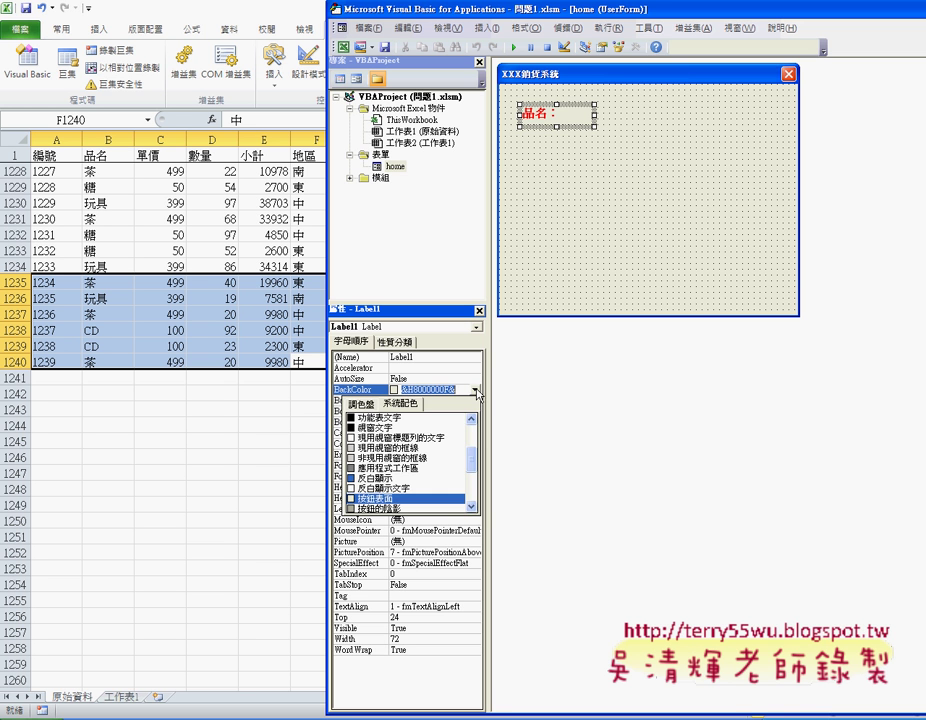
{"action": "left_click", "coordinate": [360, 404]}
{"action": "left_click", "coordinate": [362, 421]}
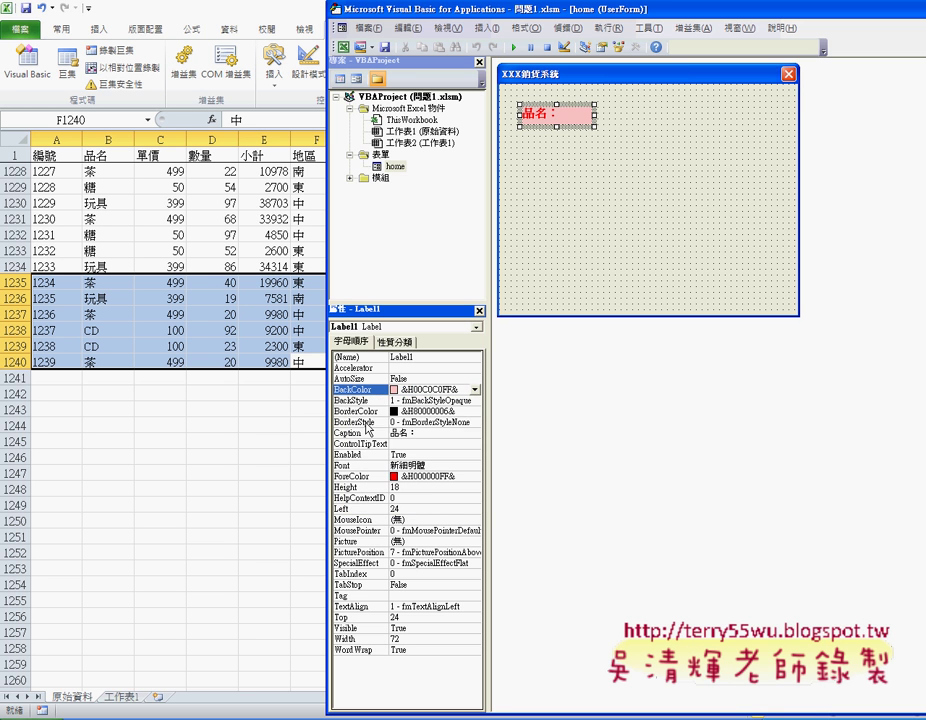